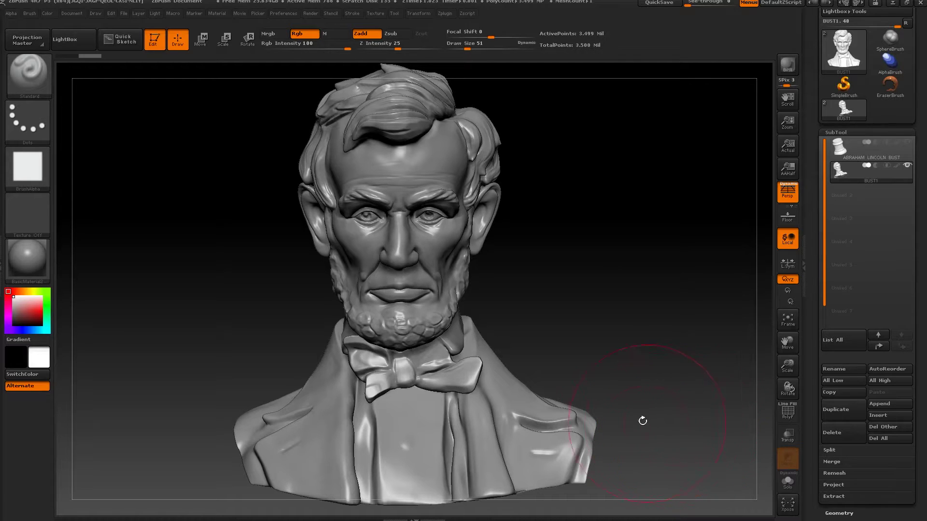
mouse_move(635, 335)
mouse_down()
mouse_move(621, 327)
mouse_move(637, 322)
mouse_up()
drag(644, 378, 640, 354)
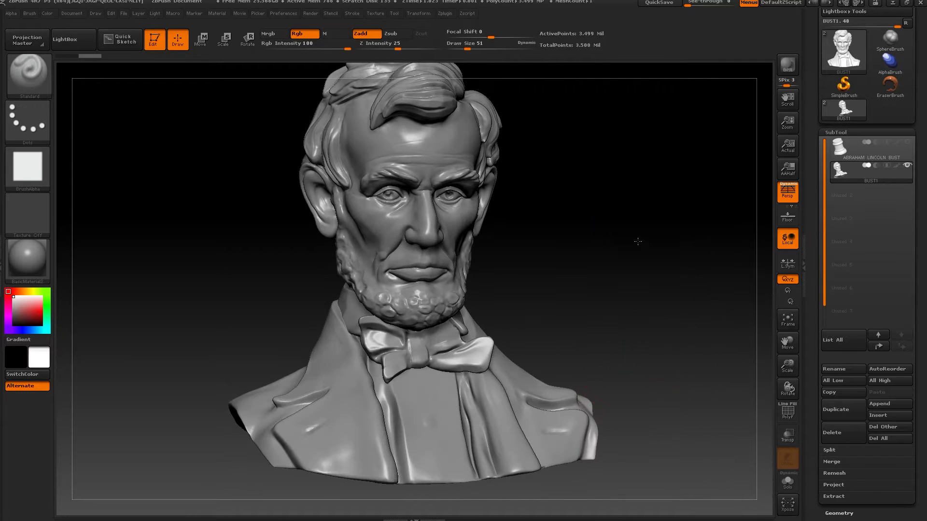
drag(638, 242, 643, 344)
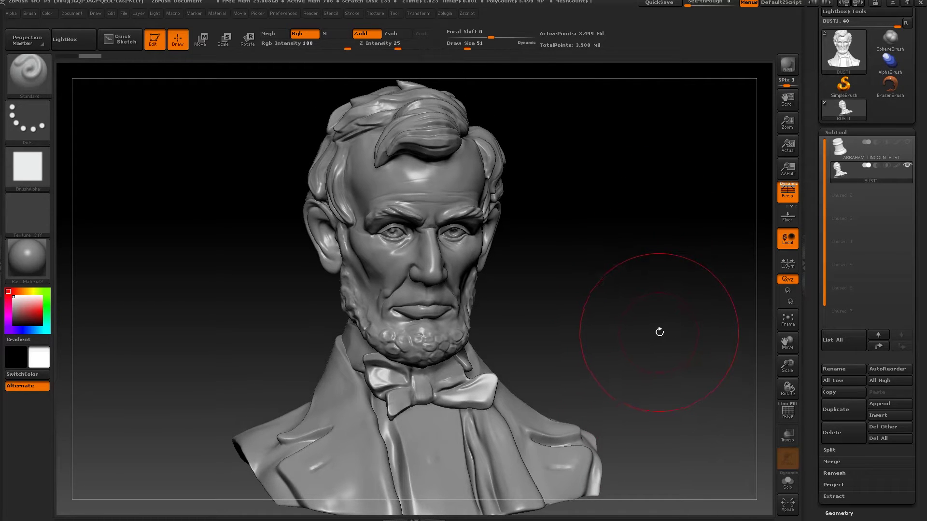
mouse_move(660, 335)
mouse_down()
mouse_move(654, 366)
mouse_move(667, 343)
mouse_up()
drag(652, 406, 639, 359)
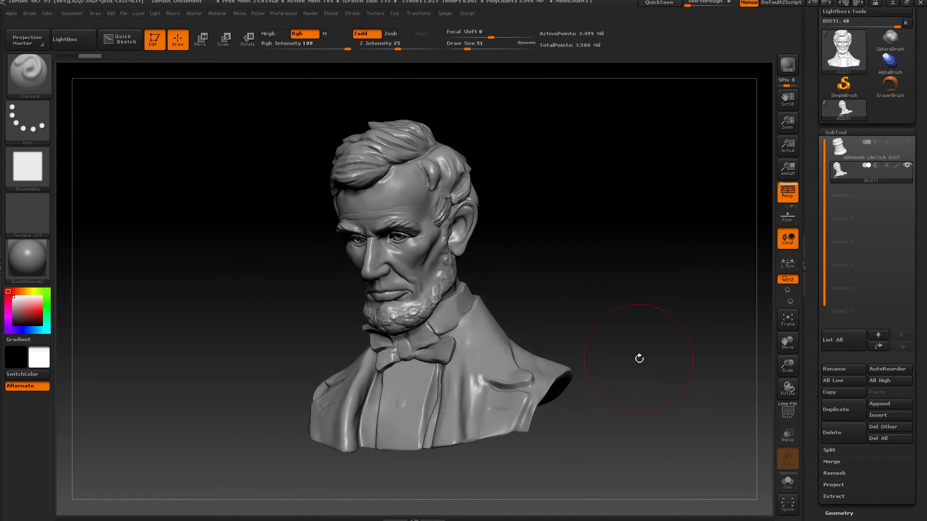
Store a morph target of the smooth bust before any surface detail is added
drag(921, 380, 882, 306)
alt+drag(670, 329, 702, 378)
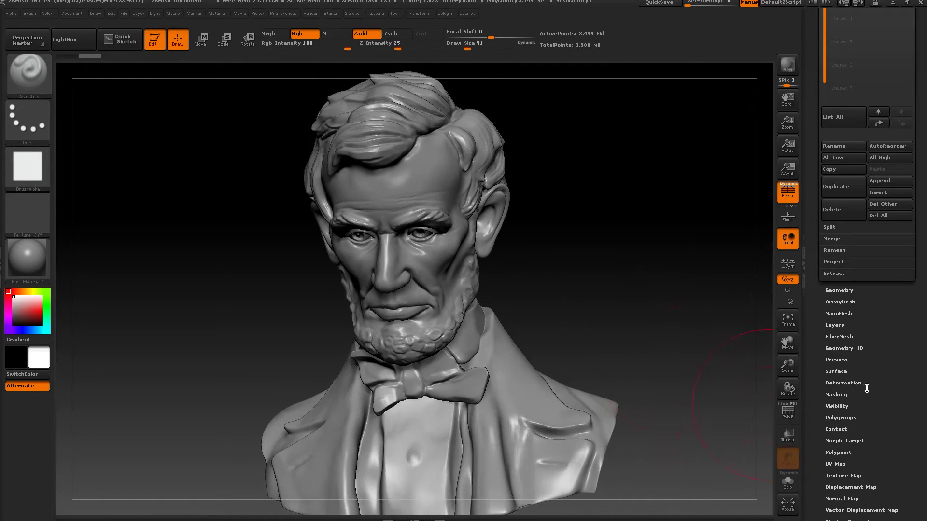
drag(886, 411, 882, 388)
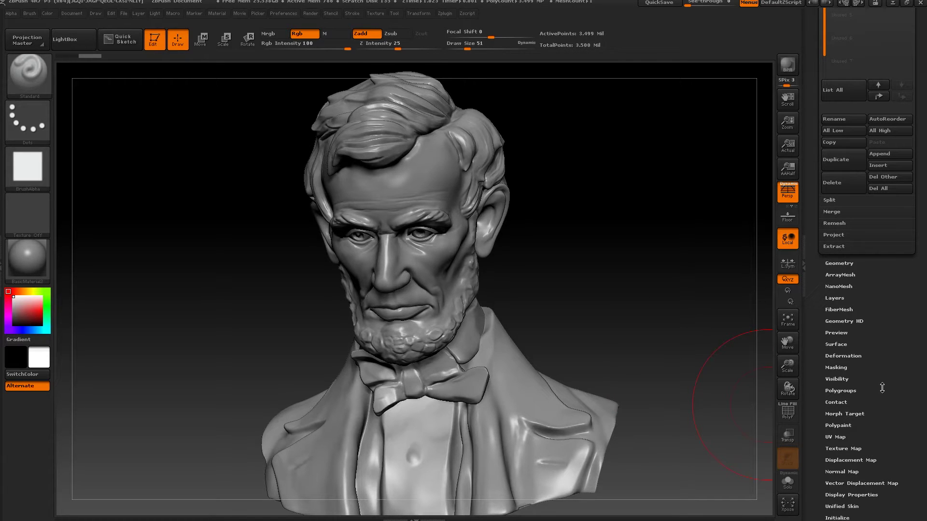
click(845, 414)
drag(864, 354, 869, 480)
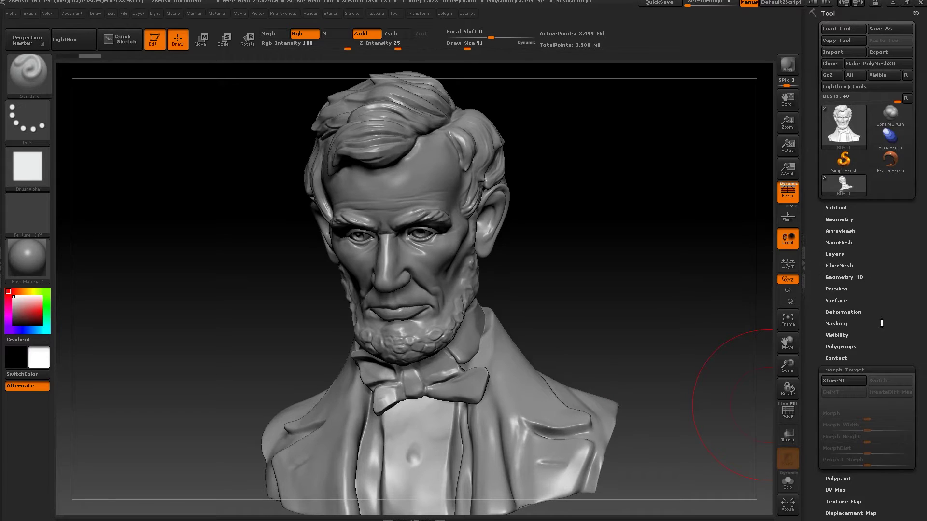
click(916, 10)
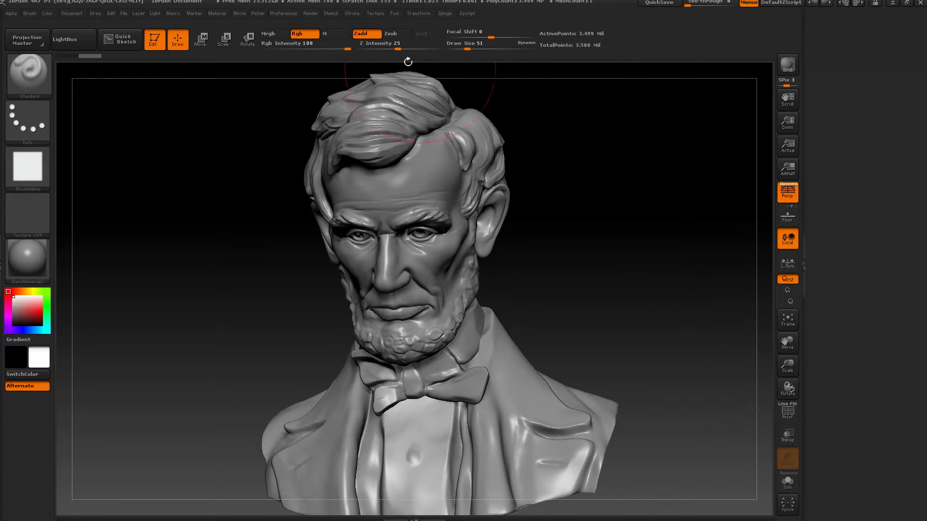
click(393, 12)
click(392, 23)
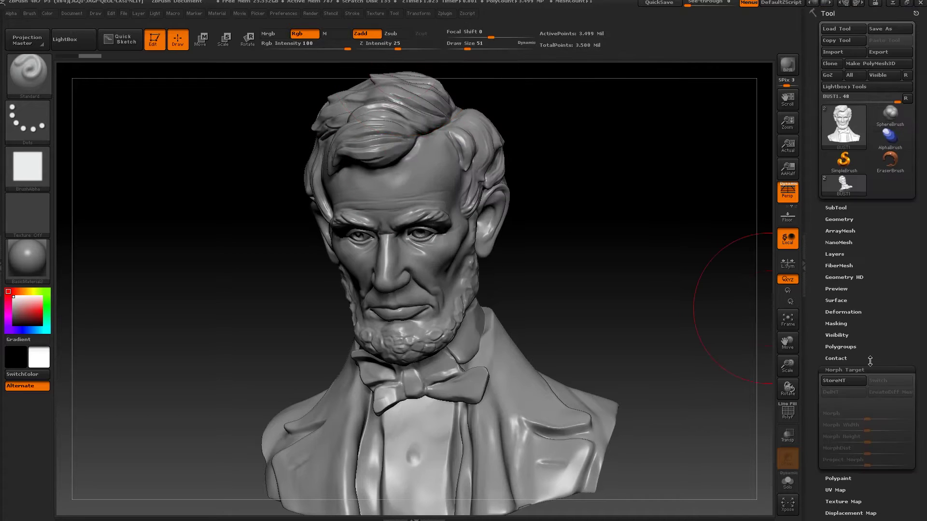
drag(891, 323, 893, 283)
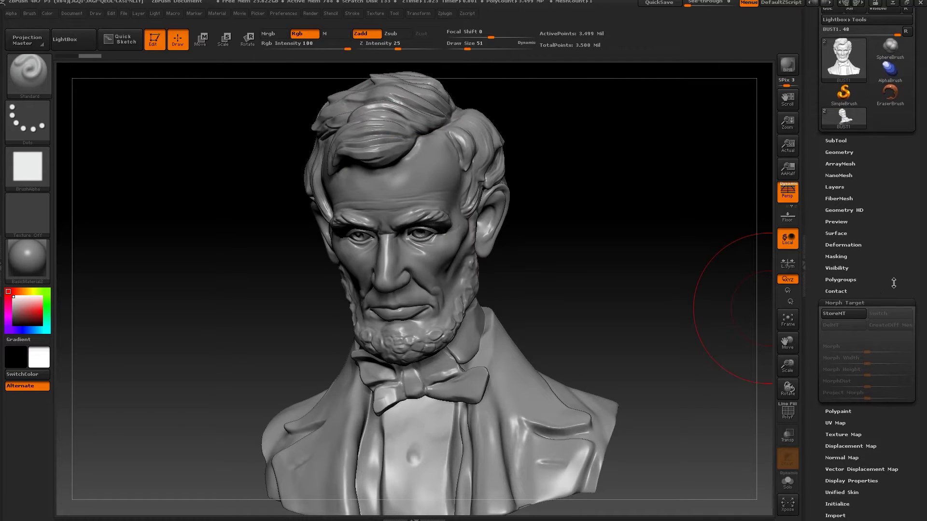
click(841, 314)
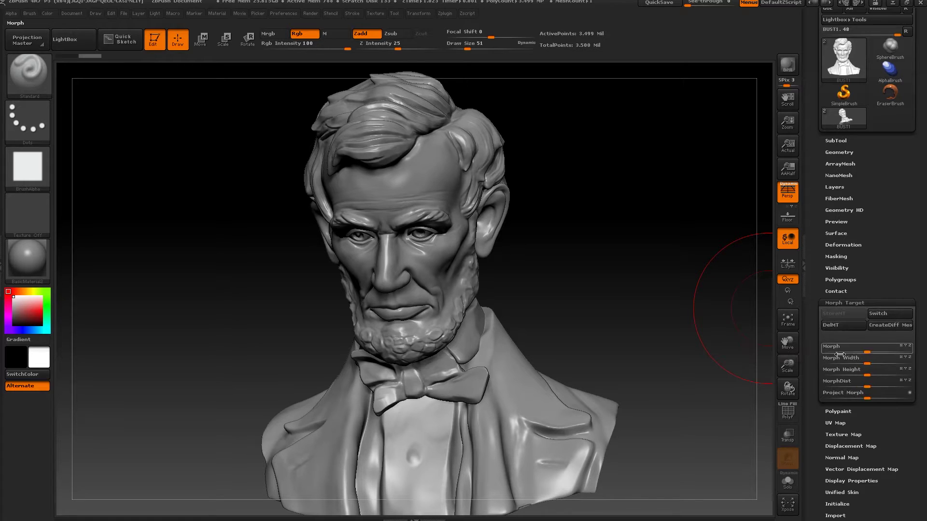
Add surface noise to the bust with NoiseMaker, bending the noise curve into a steep S-shape so it produces small pits
drag(886, 273, 889, 262)
mouse_move(646, 371)
mouse_down()
mouse_move(676, 341)
mouse_move(664, 316)
mouse_move(655, 338)
mouse_up()
key(s)
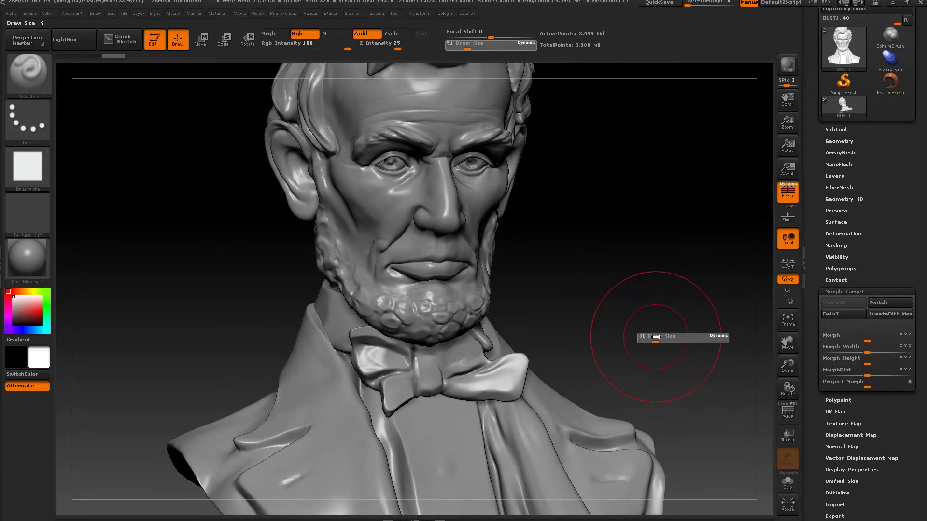
drag(875, 261, 876, 254)
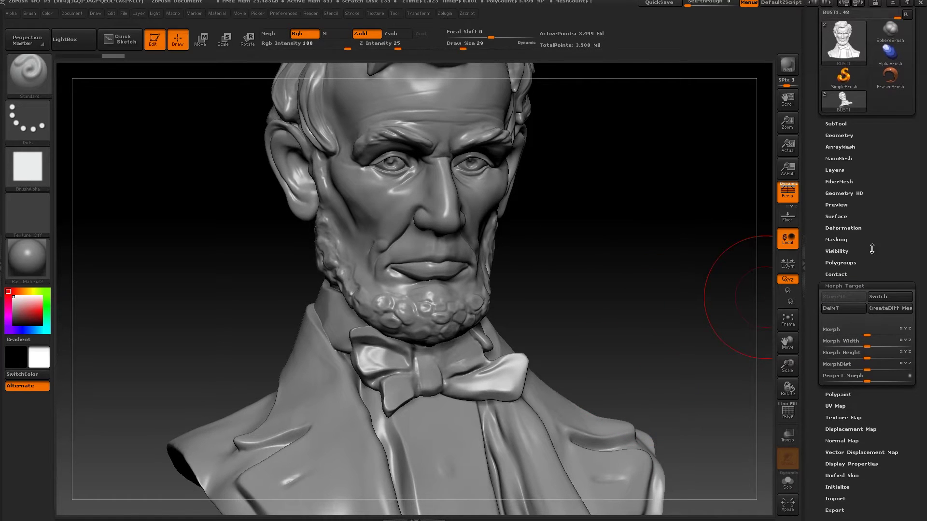
click(840, 217)
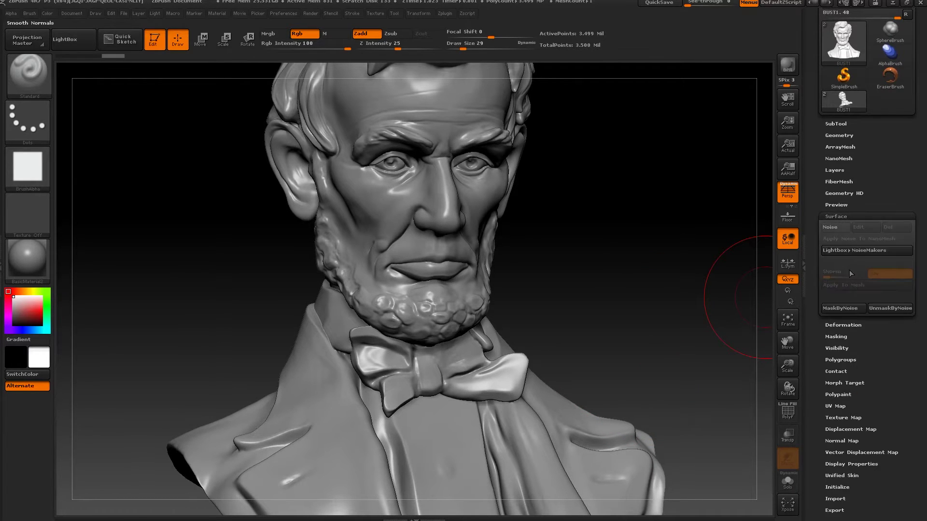
click(834, 228)
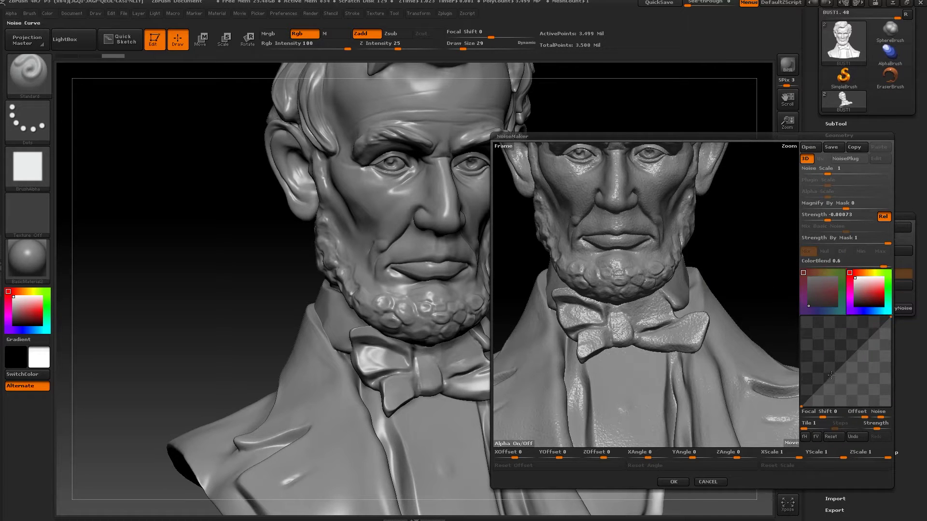
drag(831, 375, 839, 386)
drag(865, 355, 849, 336)
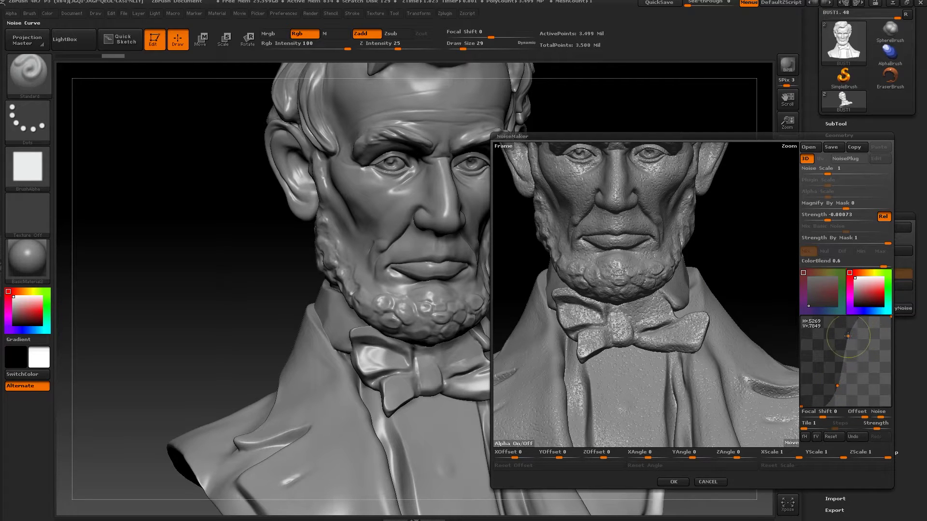
drag(838, 386, 841, 389)
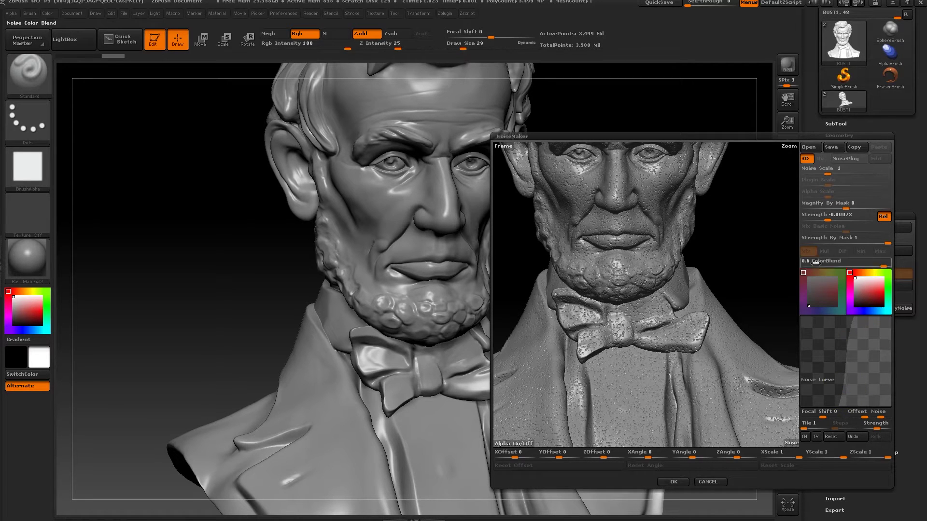
click(673, 482)
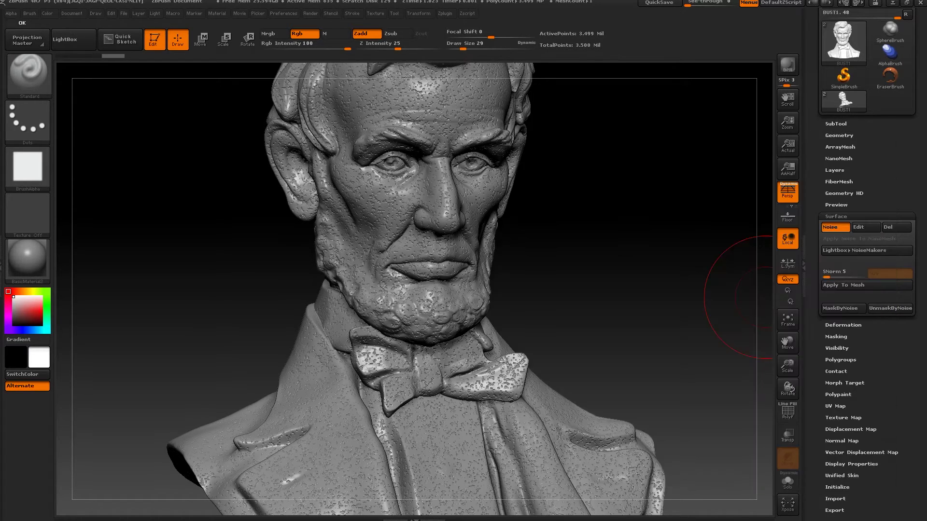
Try applying the surface noise to the bust's mesh and undo the application
drag(668, 408, 609, 303)
click(842, 286)
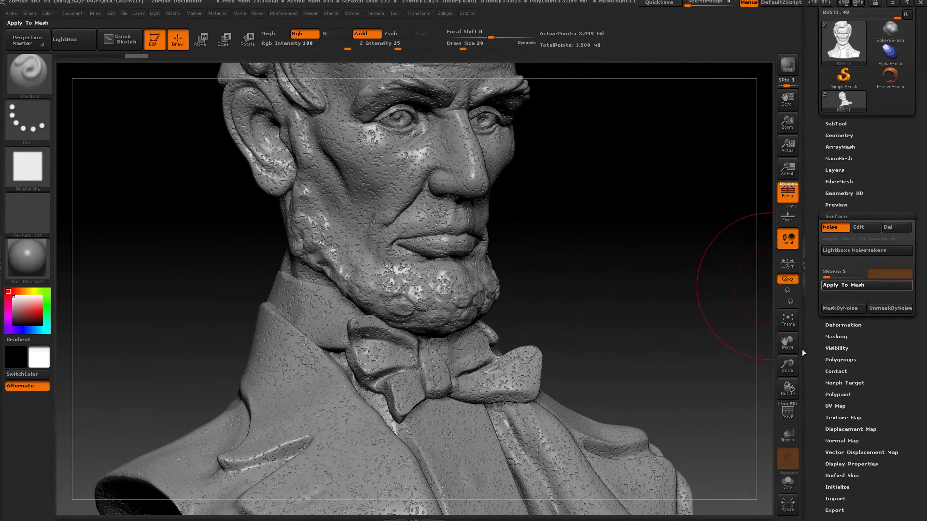
alt+drag(654, 341, 676, 267)
key(ctrl+z)
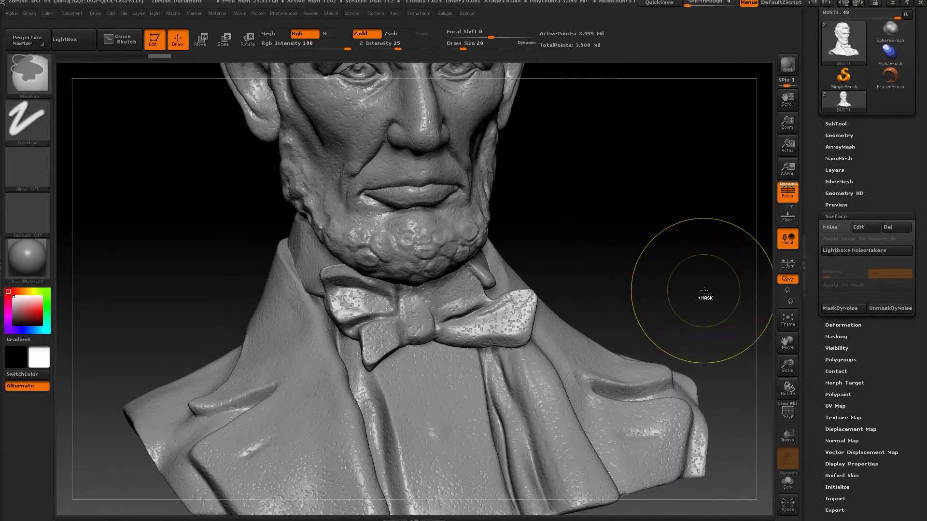
Edit the surface noise to a strength of -0.00237 and apply it to the bust's mesh
click(864, 231)
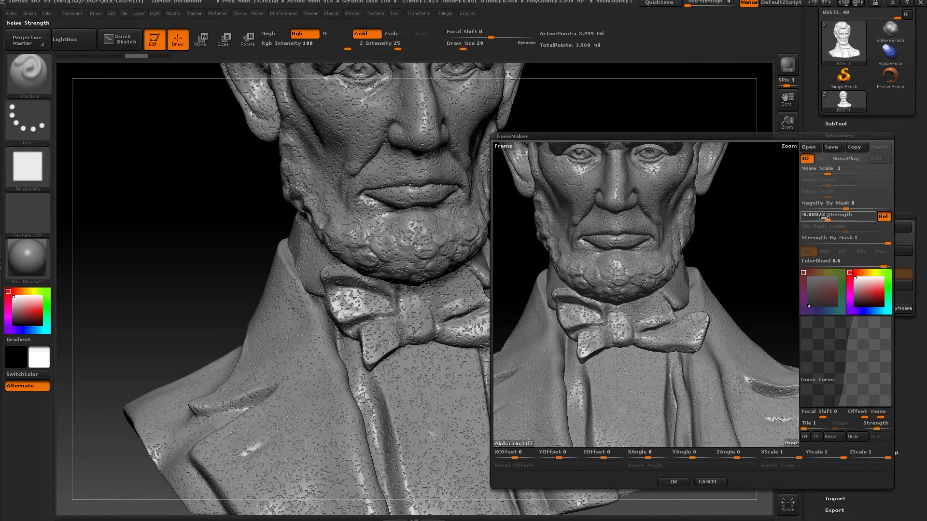
drag(825, 219, 830, 219)
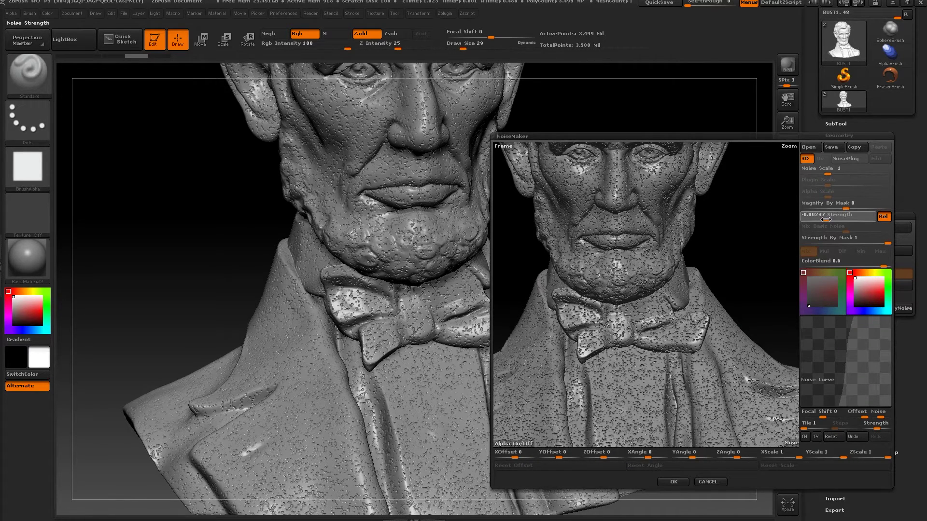
click(672, 482)
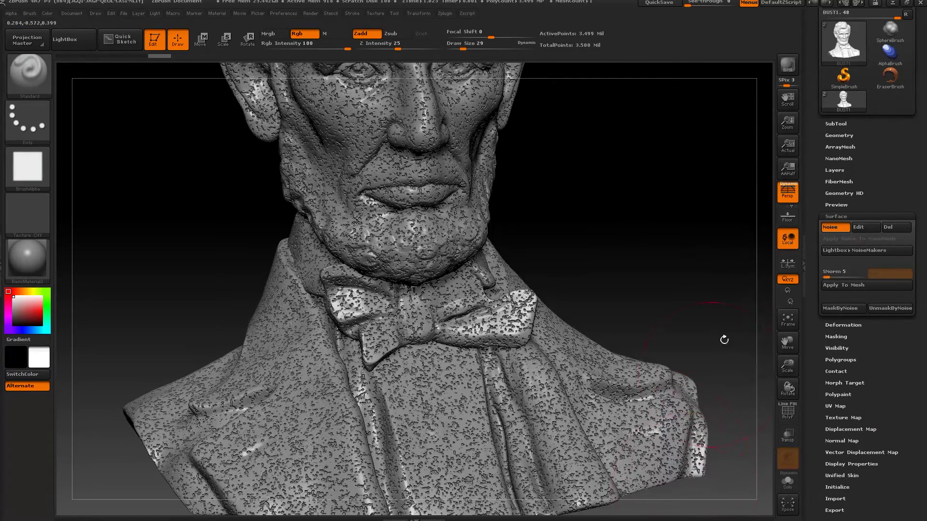
click(839, 287)
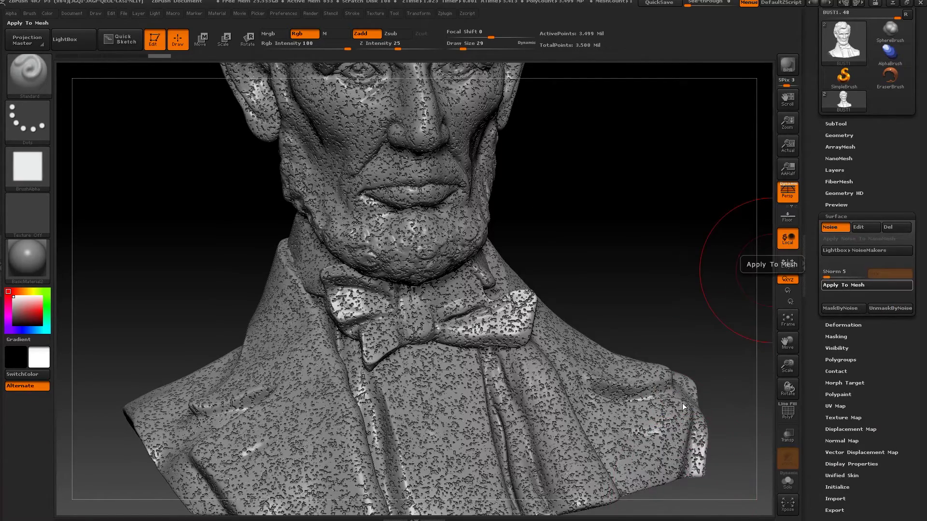
Switch the pitted bust with its stored morph target so that the smooth version is active
alt+drag(675, 293, 633, 268)
drag(645, 309, 647, 343)
drag(629, 380, 676, 333)
drag(692, 287, 700, 251)
drag(694, 332, 773, 333)
drag(877, 380, 857, 369)
click(852, 367)
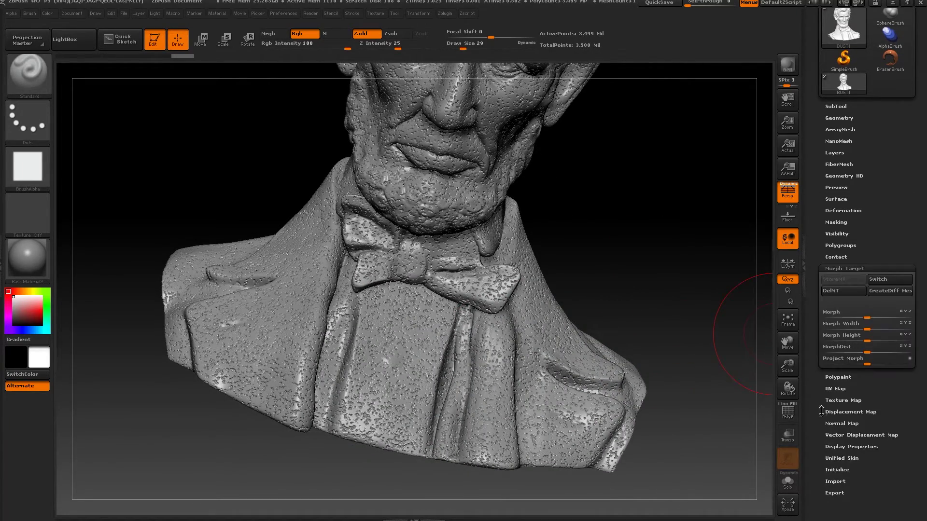
click(880, 280)
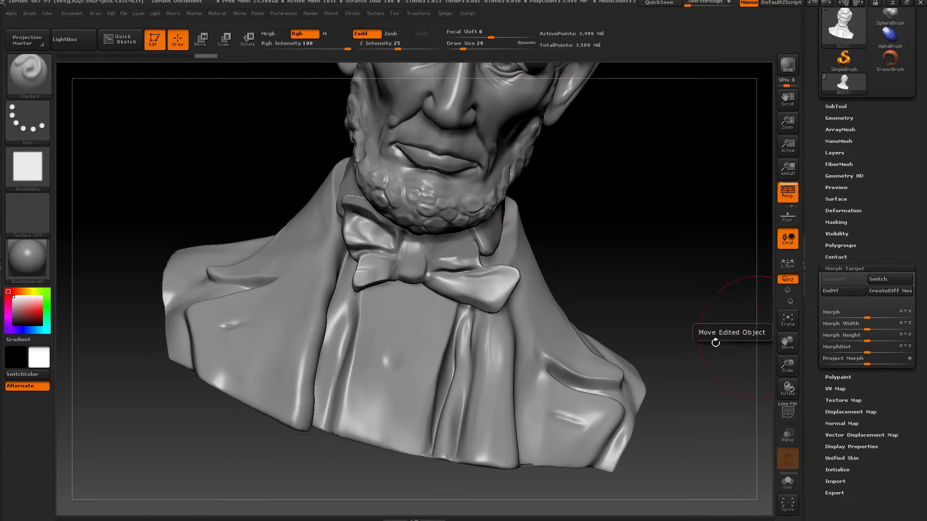
Select the Morph brush for sculpting on the bust
drag(616, 209, 652, 290)
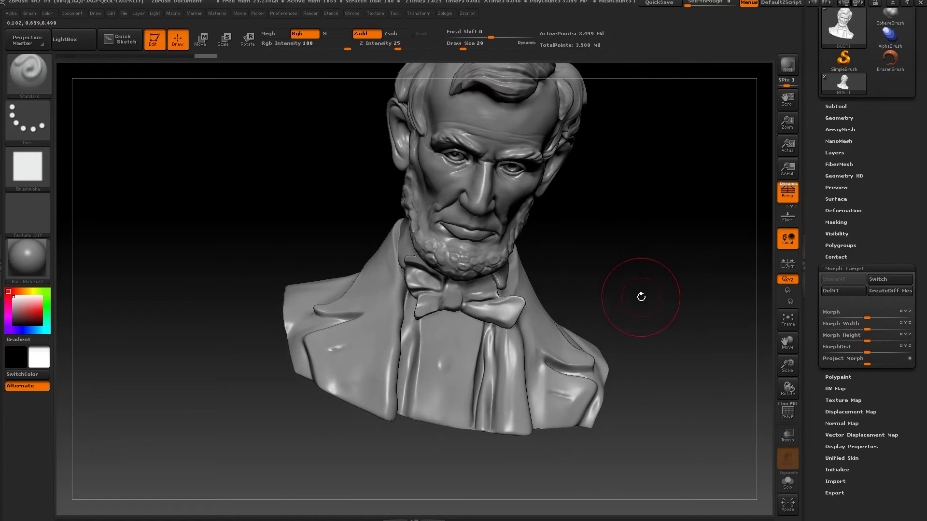
key(b)
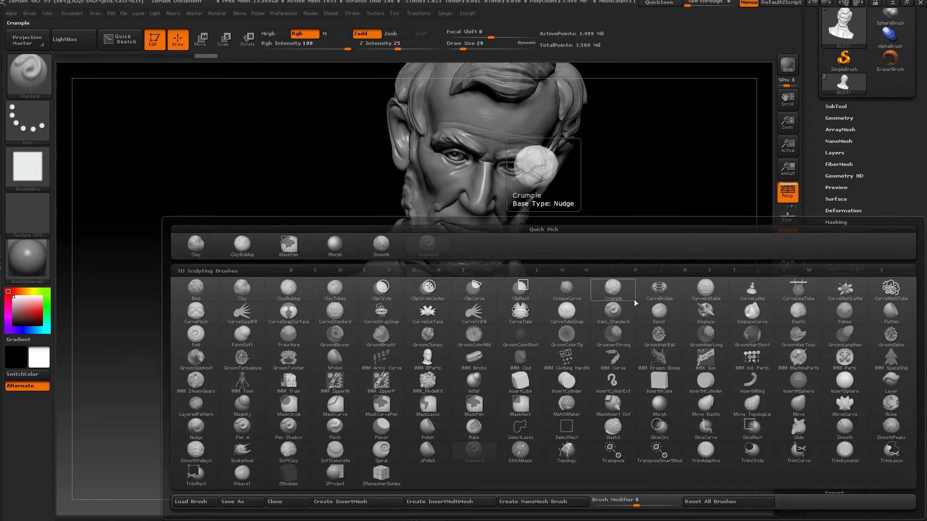
key(m)
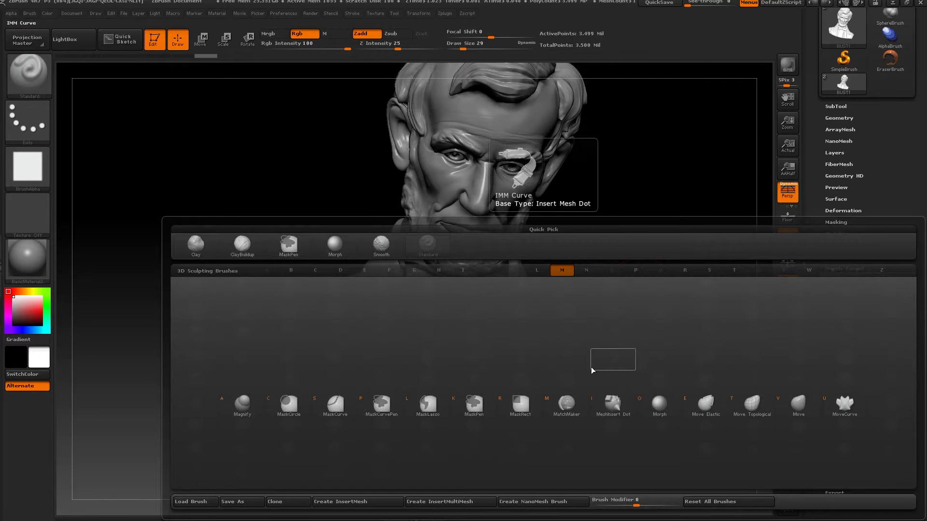
click(659, 411)
Set the Morph brush's Z Intensity to 15 and its draw size to 23
drag(645, 328, 642, 317)
mouse_move(642, 265)
alt+mouse_down()
mouse_move(652, 300)
mouse_move(649, 228)
mouse_move(669, 228)
alt+mouse_up()
drag(397, 48, 390, 46)
alt+drag(621, 202, 598, 231)
key(s)
drag(657, 211, 648, 209)
mouse_move(650, 209)
mouse_down()
mouse_move(653, 195)
mouse_move(683, 182)
mouse_up()
key(s)
drag(330, 316, 333, 316)
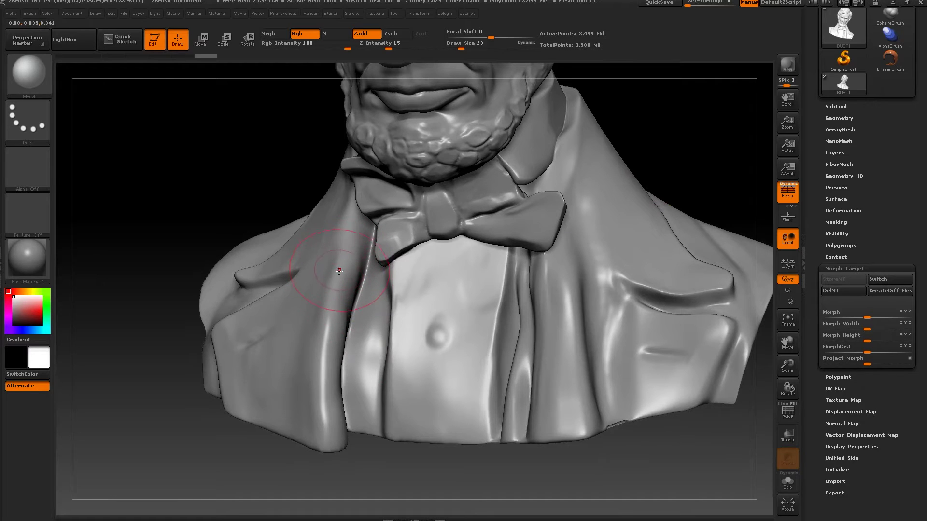
Brush the stored pitted texture onto the coat lapel beside the shirt front with the Morph brush
drag(336, 298, 345, 258)
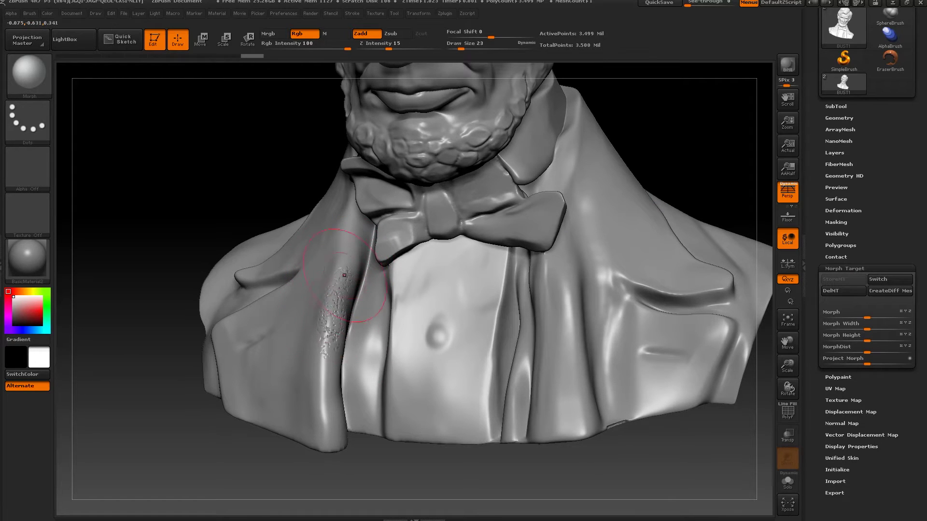
drag(333, 348, 324, 371)
drag(236, 446, 285, 440)
drag(321, 325, 317, 289)
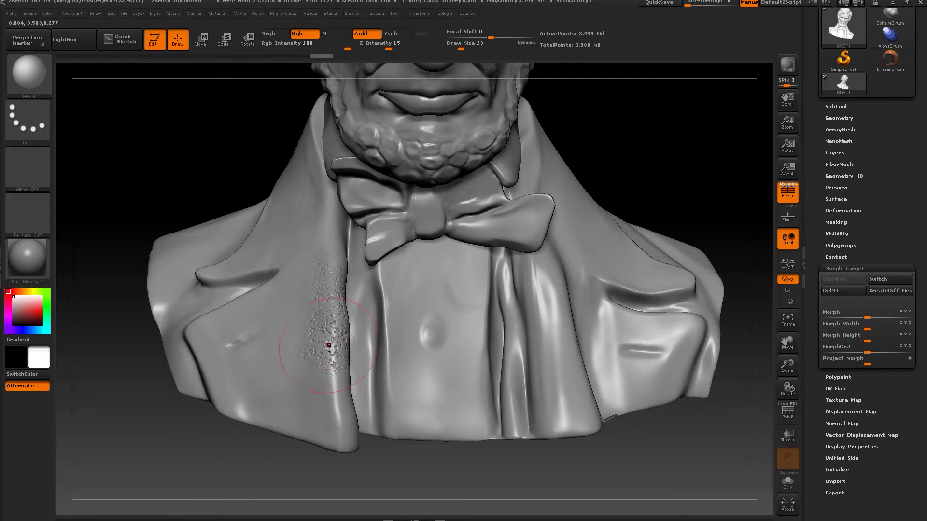
drag(332, 397, 336, 411)
Brush the pitted texture onto the nose and the skin above the upper lip, reducing the draw size to 11
alt+drag(676, 181, 626, 172)
mouse_move(496, 338)
mouse_down()
mouse_move(498, 317)
mouse_move(500, 364)
mouse_up()
alt+drag(615, 237, 607, 265)
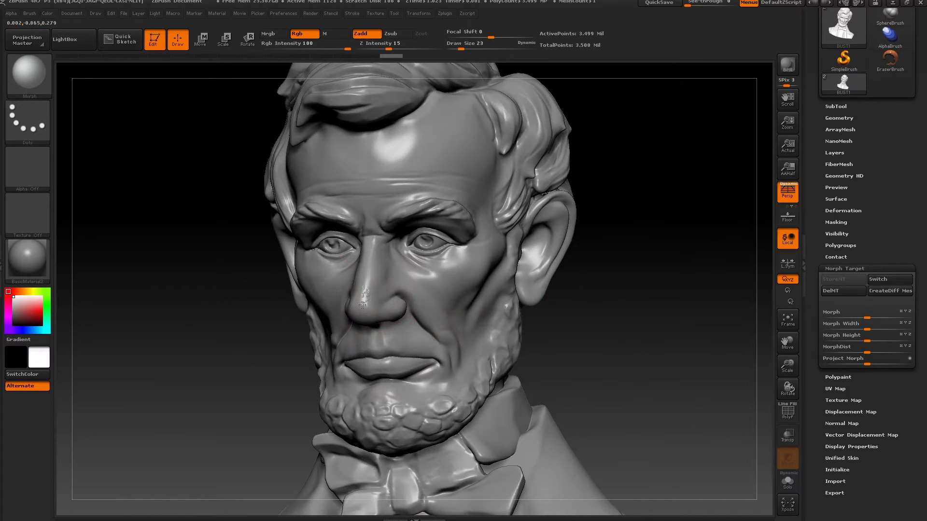
drag(594, 289, 578, 329)
mouse_move(553, 364)
alt+mouse_down()
mouse_move(561, 329)
mouse_move(477, 353)
alt+mouse_up()
key(s)
mouse_move(486, 356)
alt+mouse_down()
mouse_move(552, 348)
mouse_move(522, 345)
alt+mouse_up()
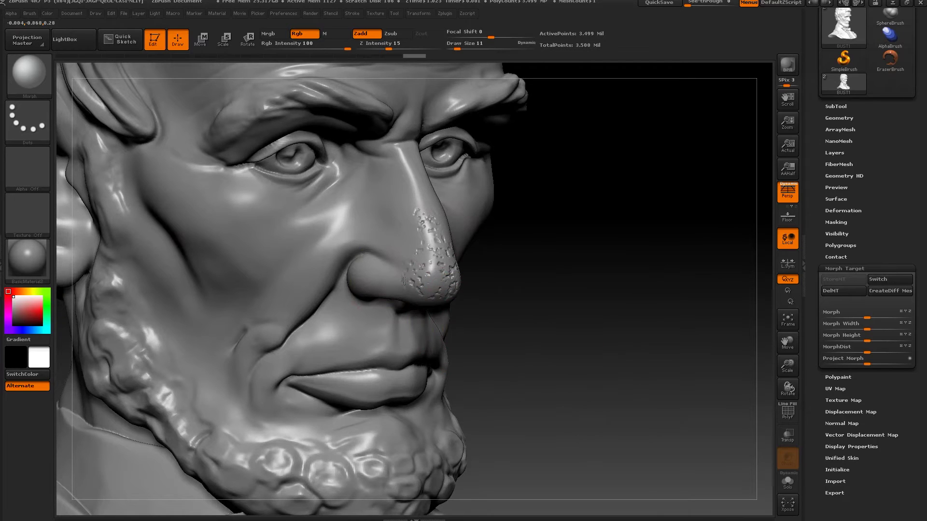
drag(550, 296, 454, 278)
drag(451, 191, 437, 222)
drag(523, 288, 591, 295)
mouse_move(555, 337)
alt+mouse_down()
mouse_move(537, 283)
mouse_move(466, 280)
alt+mouse_up()
drag(421, 239, 423, 255)
Set the draw size to 29 and brush the pitted texture onto the shirt front and the opposite side of the coat
alt+drag(642, 332, 616, 352)
mouse_move(517, 328)
mouse_down()
mouse_move(626, 293)
mouse_move(512, 308)
mouse_up()
key(s)
mouse_move(442, 351)
mouse_down()
mouse_move(453, 325)
mouse_move(448, 353)
mouse_up()
drag(647, 207, 575, 227)
mouse_move(506, 227)
mouse_down()
mouse_move(520, 297)
mouse_move(546, 279)
mouse_up()
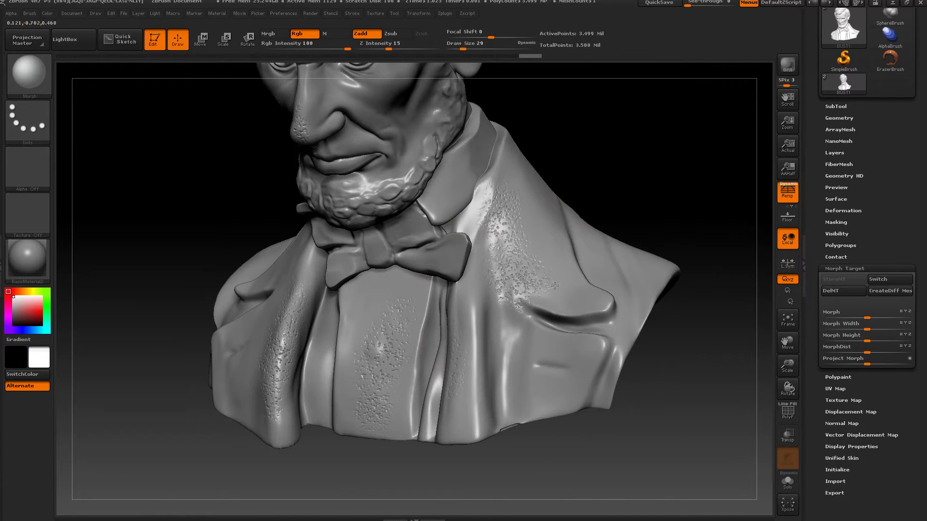
alt+drag(664, 199, 601, 193)
alt+drag(638, 159, 591, 209)
alt+drag(592, 209, 657, 358)
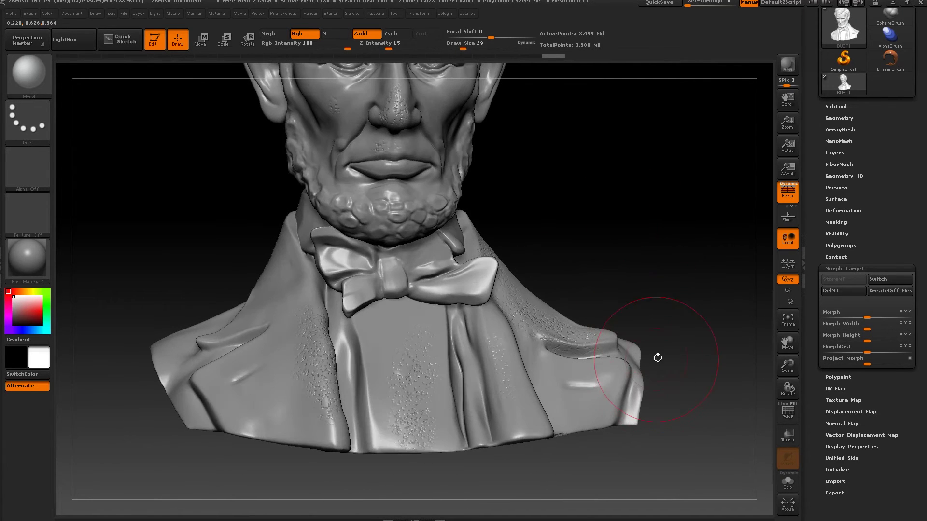
Delete the existing morph target and store the current textured bust as the new morph target
click(843, 291)
drag(594, 275, 502, 292)
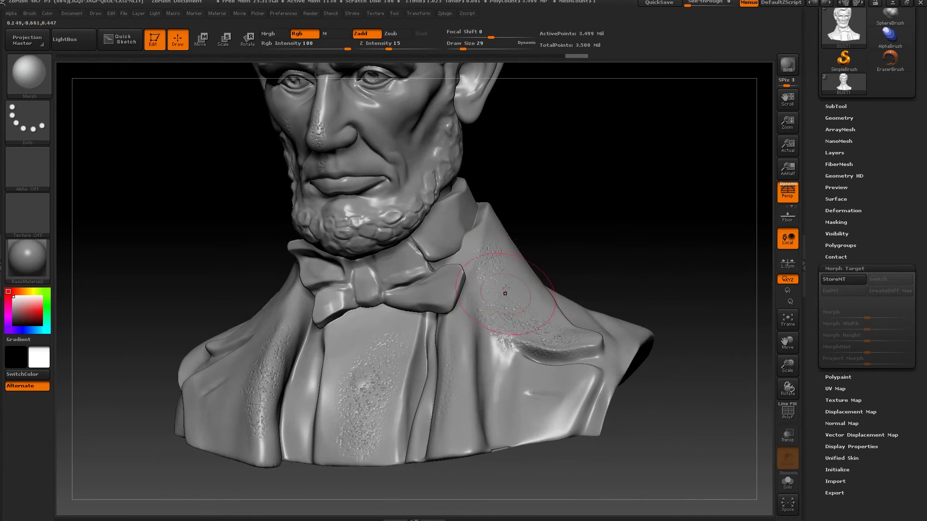
drag(613, 195, 673, 261)
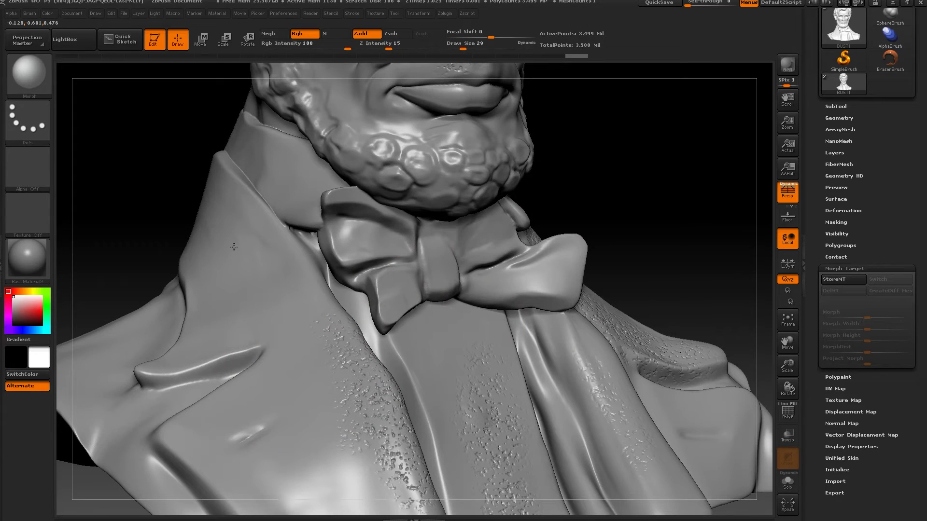
alt+drag(632, 249, 627, 229)
drag(628, 228, 589, 233)
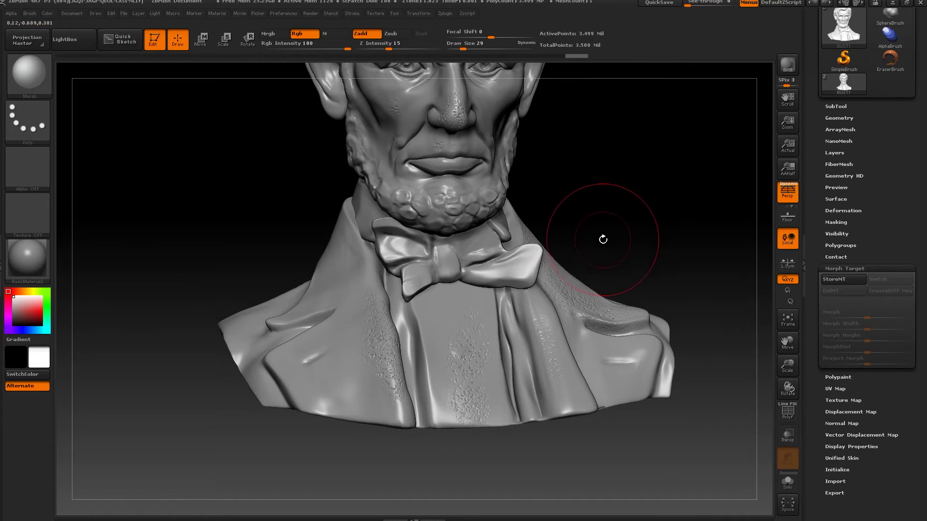
key(b)
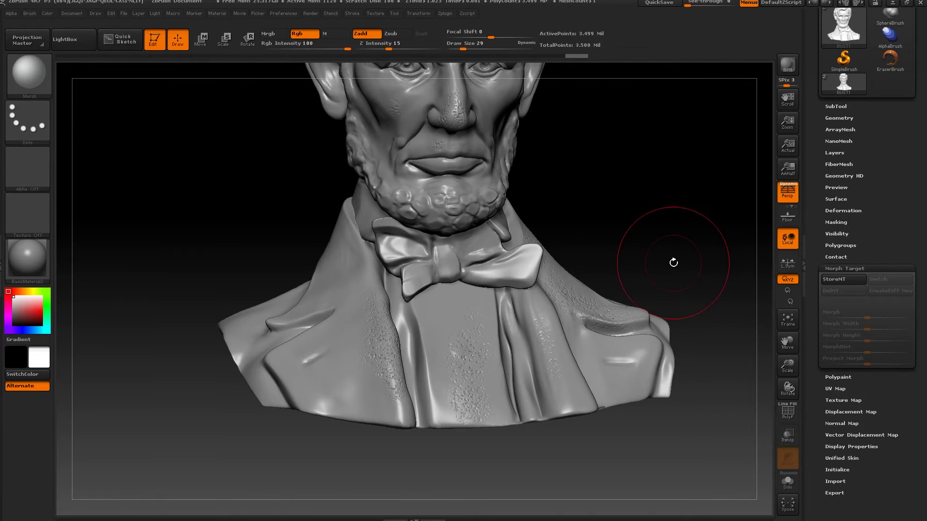
drag(672, 263, 700, 278)
click(844, 279)
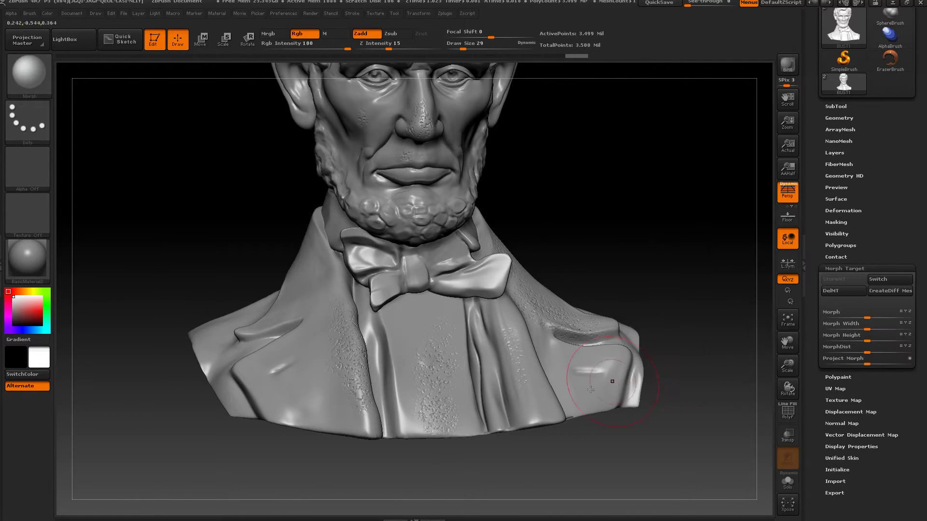
Select the ClayBuildup brush at draw size 16 and stroke clay onto the coat lapel beside the bow tie
drag(606, 218, 637, 234)
key(b)
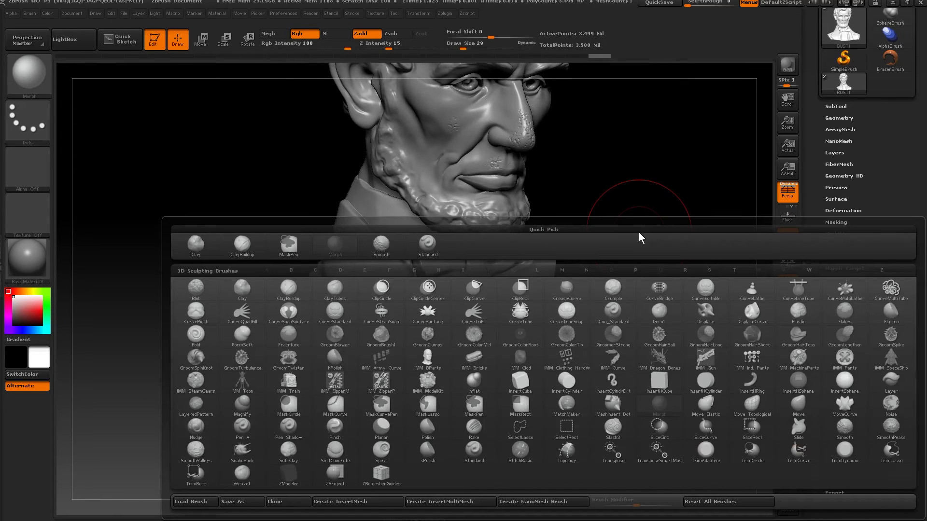
click(245, 251)
mouse_move(145, 397)
mouse_down()
mouse_move(184, 374)
mouse_move(156, 285)
mouse_move(145, 327)
mouse_up()
key(s)
drag(414, 276, 390, 261)
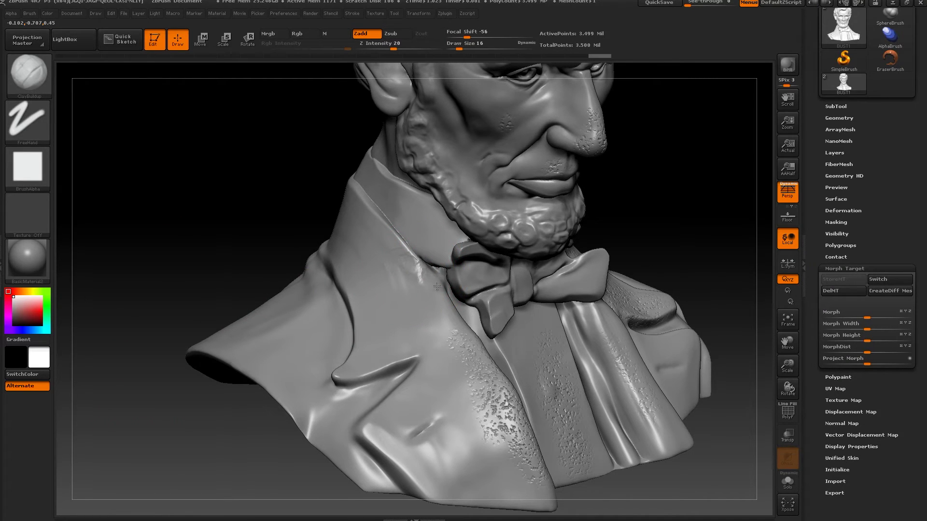
Sculpt rough crosshatched clay strokes over the shirt front and both lower sides of the coat
drag(642, 227, 471, 222)
mouse_move(519, 381)
mouse_down()
mouse_move(530, 413)
mouse_move(507, 395)
mouse_move(502, 349)
mouse_up()
mouse_move(669, 367)
mouse_down()
mouse_move(535, 337)
mouse_move(623, 317)
mouse_up()
drag(647, 387, 715, 386)
mouse_move(430, 395)
mouse_down()
mouse_move(362, 403)
mouse_move(348, 321)
mouse_move(318, 282)
mouse_up()
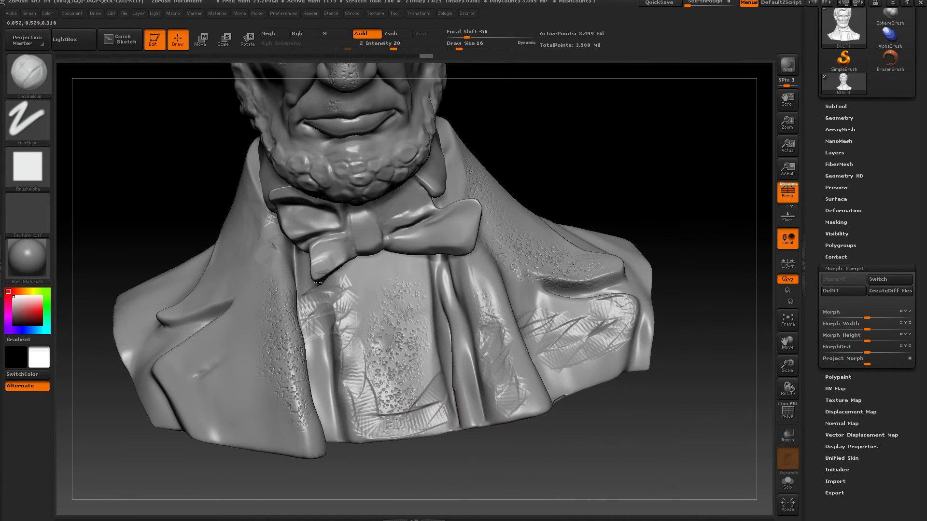
drag(614, 133, 573, 147)
mouse_move(275, 345)
mouse_down()
mouse_move(254, 379)
mouse_move(209, 310)
mouse_move(263, 387)
mouse_move(340, 417)
mouse_up()
drag(583, 428, 754, 368)
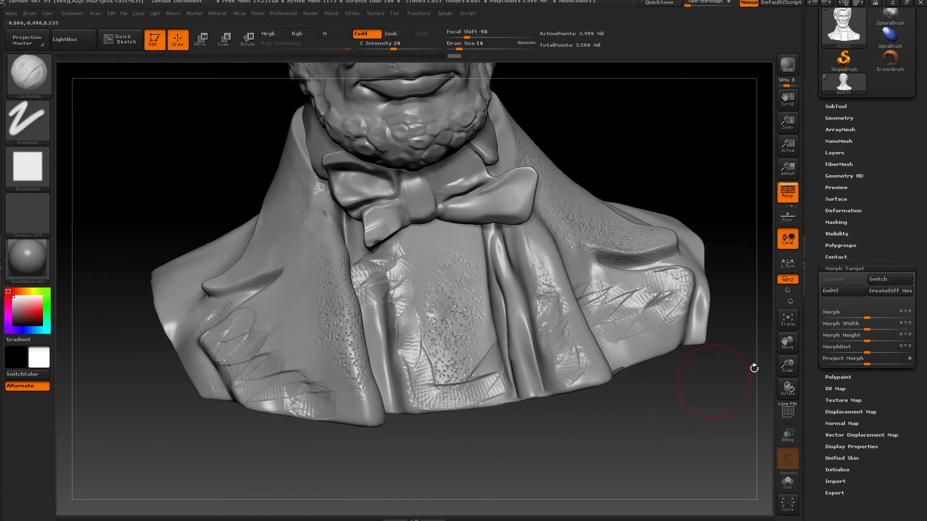
Switch the bust to its stored morph target and select the Morph brush
click(890, 279)
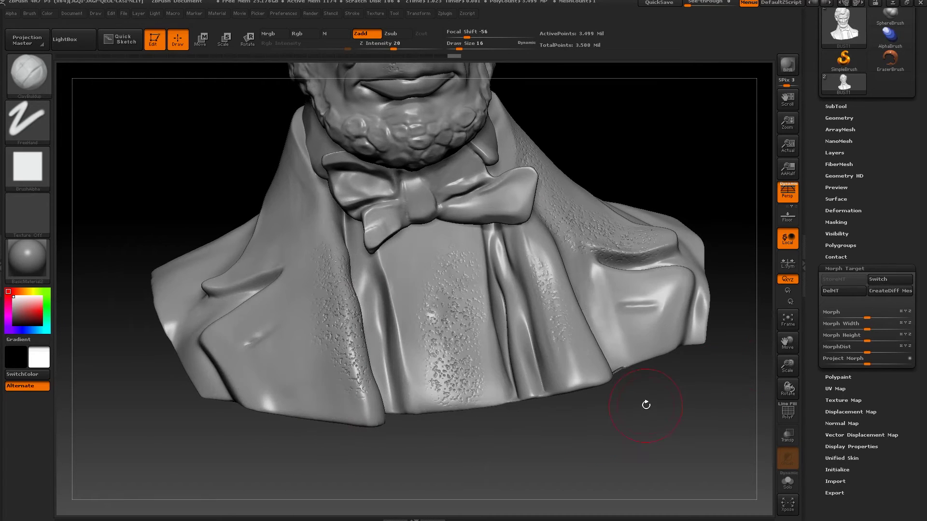
key(b)
key(m)
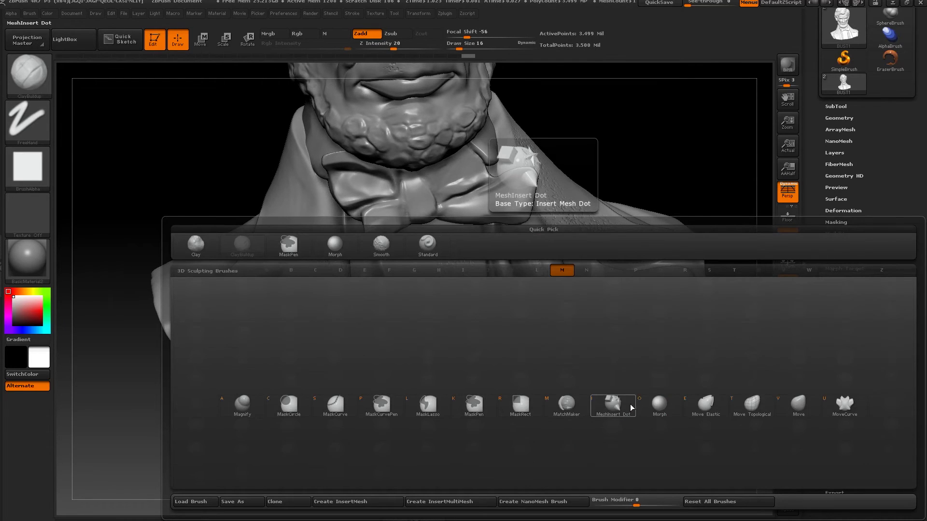
click(660, 404)
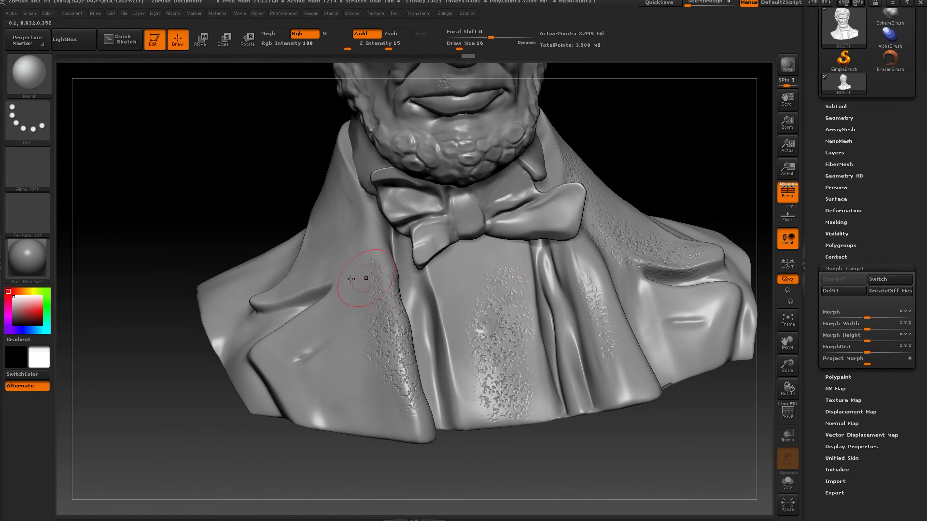
Set the draw size to 31 and brush the stored clay strokes onto the lower coat front
drag(168, 461, 182, 454)
key(s)
drag(322, 367, 327, 366)
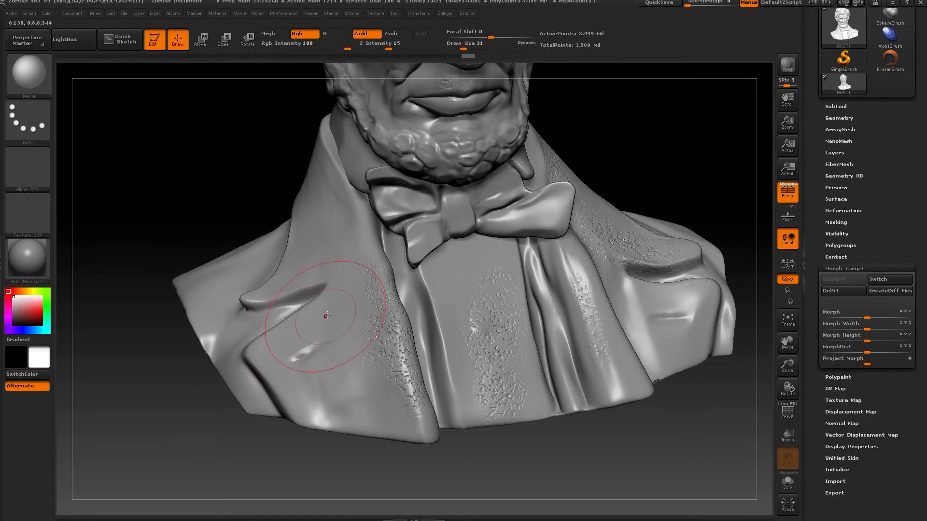
drag(330, 372, 319, 417)
drag(259, 447, 275, 445)
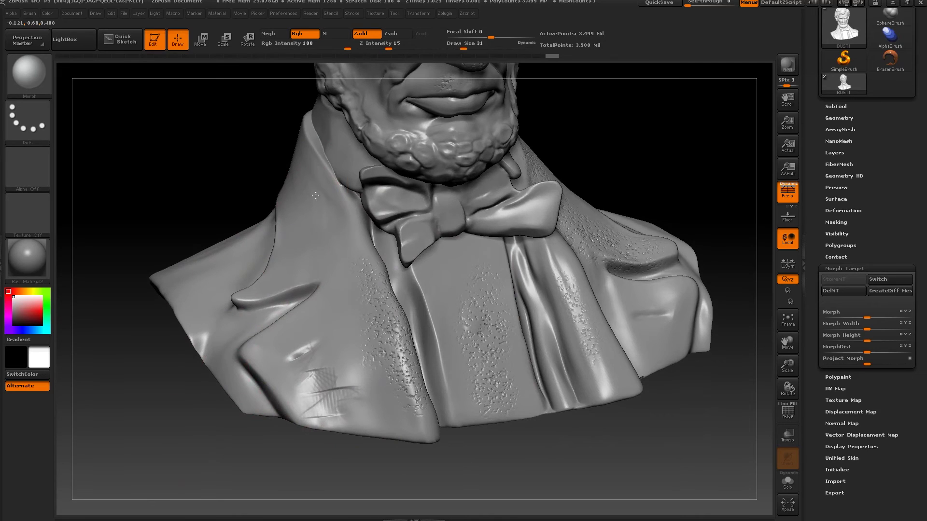
Brush the stored clay strokes onto the lower lapel on the opposite side of the shirt front
mouse_move(645, 468)
mouse_down()
mouse_move(555, 411)
mouse_move(483, 329)
mouse_move(511, 386)
mouse_up()
drag(521, 448, 510, 424)
drag(592, 413, 563, 430)
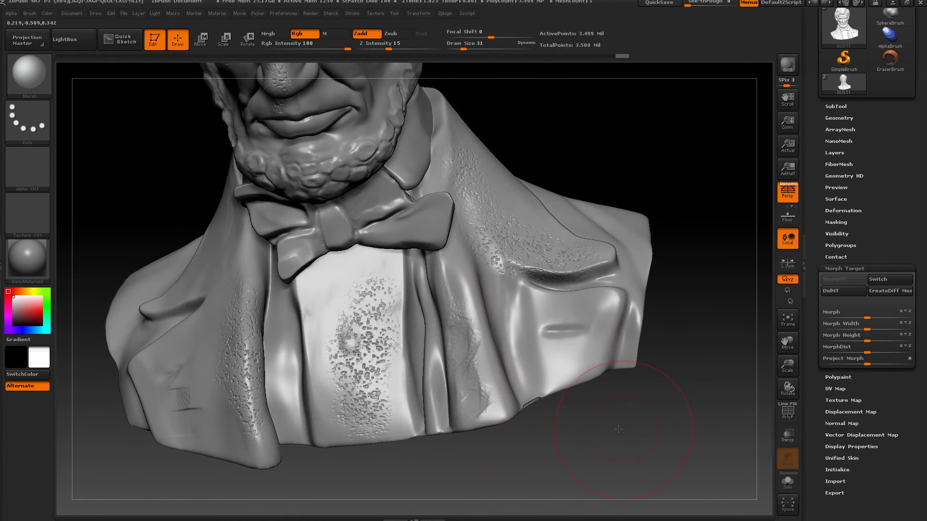